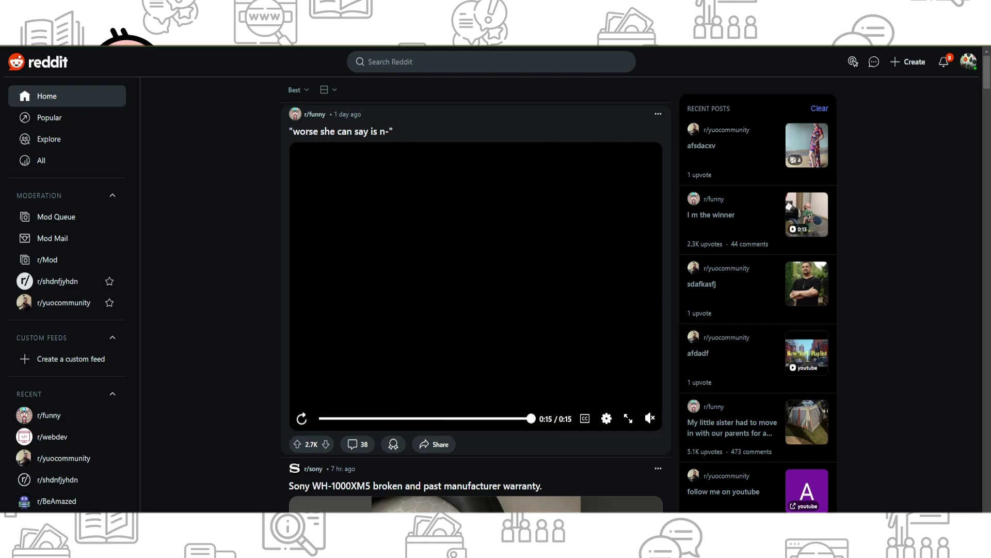
Replay the finished Reddit video, then show the advanced tab of Delete browsing data.
left_click(301, 418)
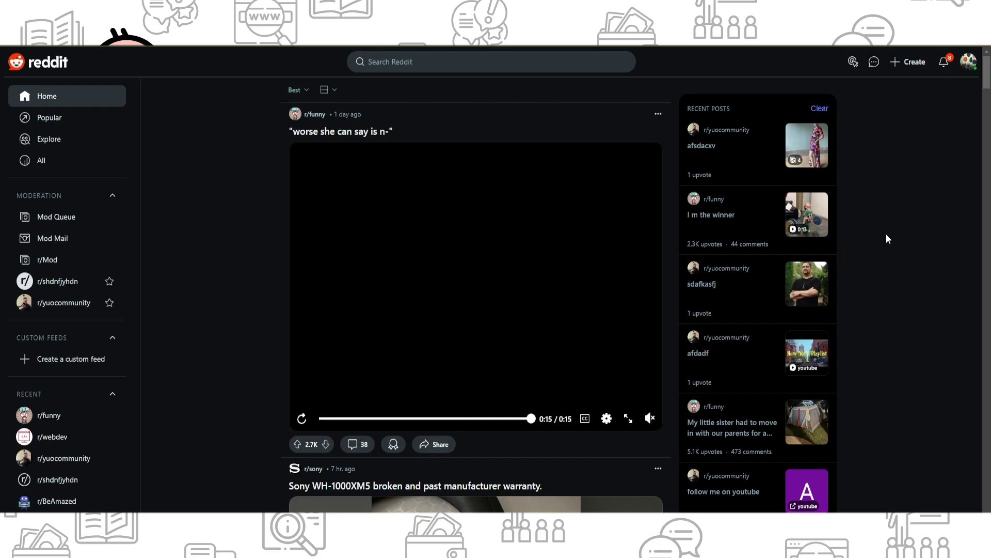
key("ctrl+shift+Delete")
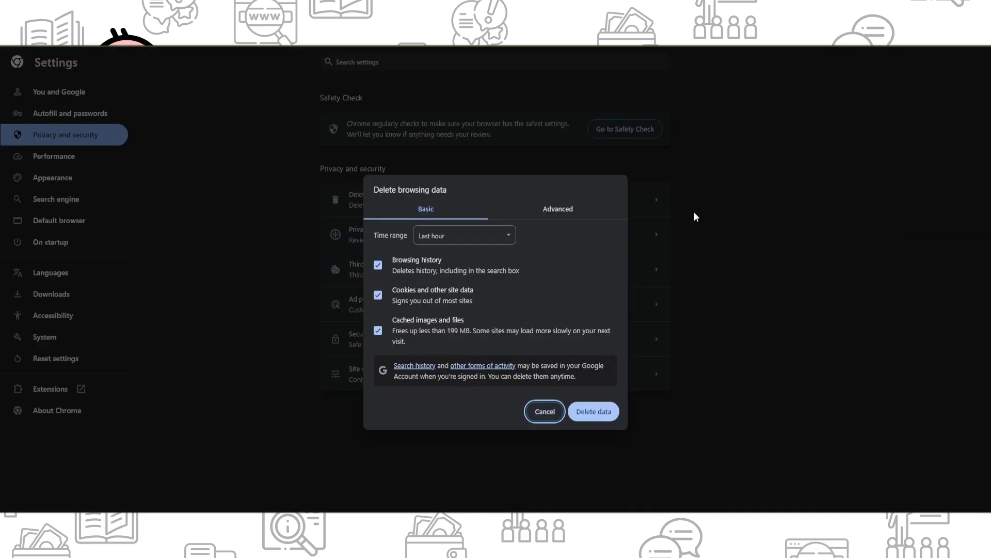
left_click(562, 216)
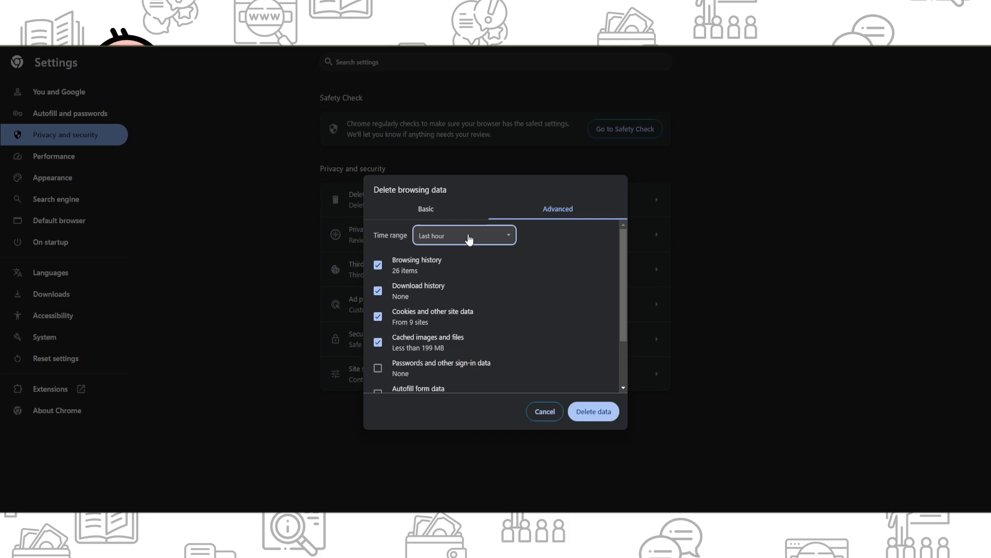
Set the time range to All time and untick Browsing history and Download history.
left_click(465, 236)
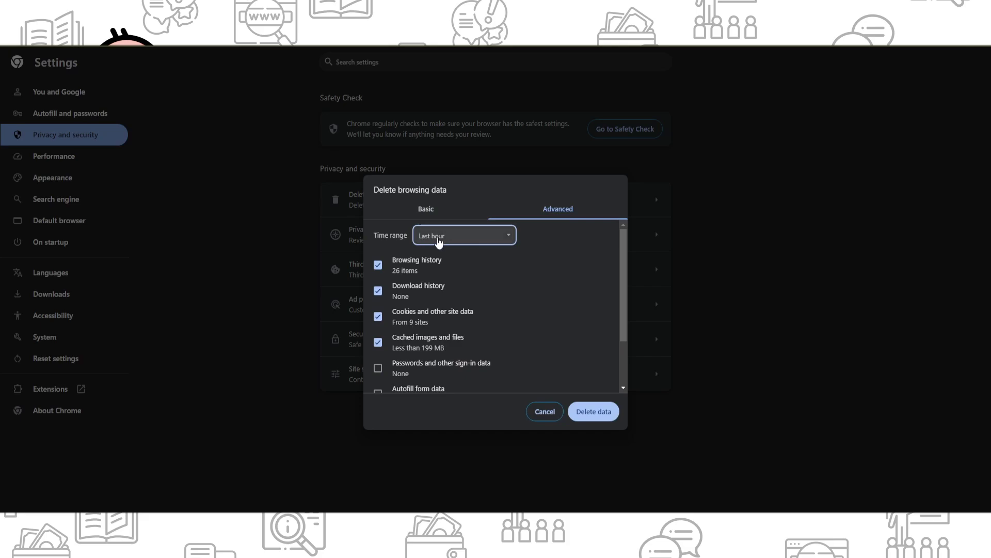
left_click(449, 291)
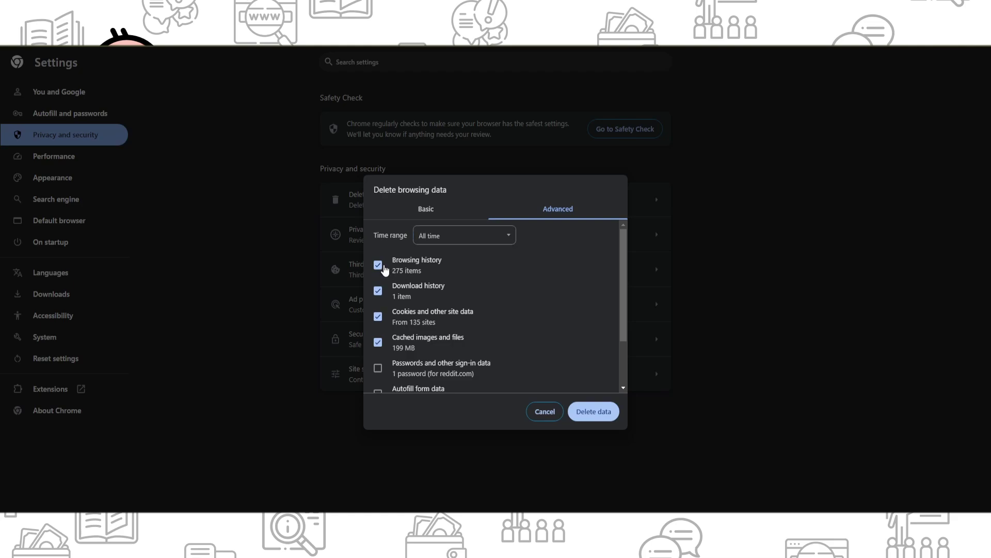
left_click(383, 268)
left_click(405, 295)
Cancel the Delete browsing data dialog to return to the Reddit feed.
left_click(546, 412)
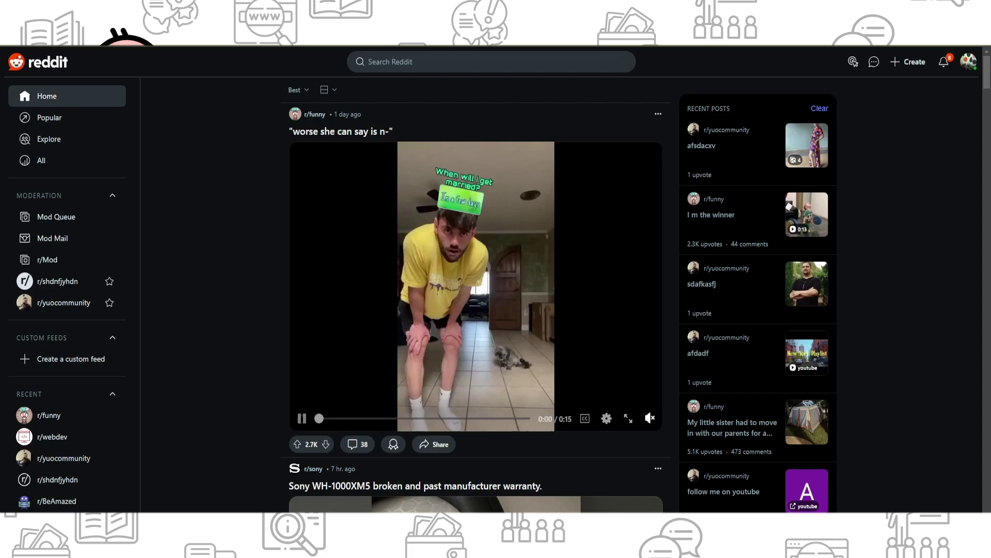